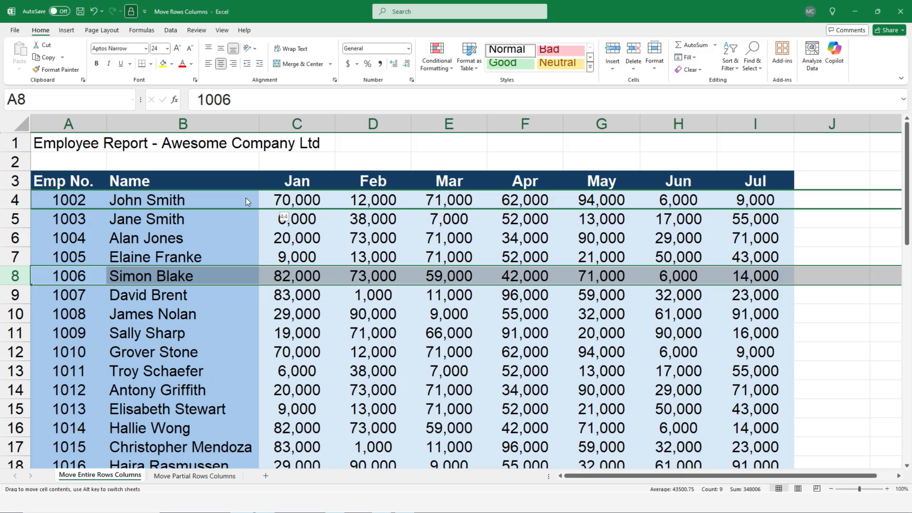
# Move row 8 onto row 4, replacing the data there, and undo the move
pyautogui.moveTo(246, 198); pyautogui.dragTo(246, 198)
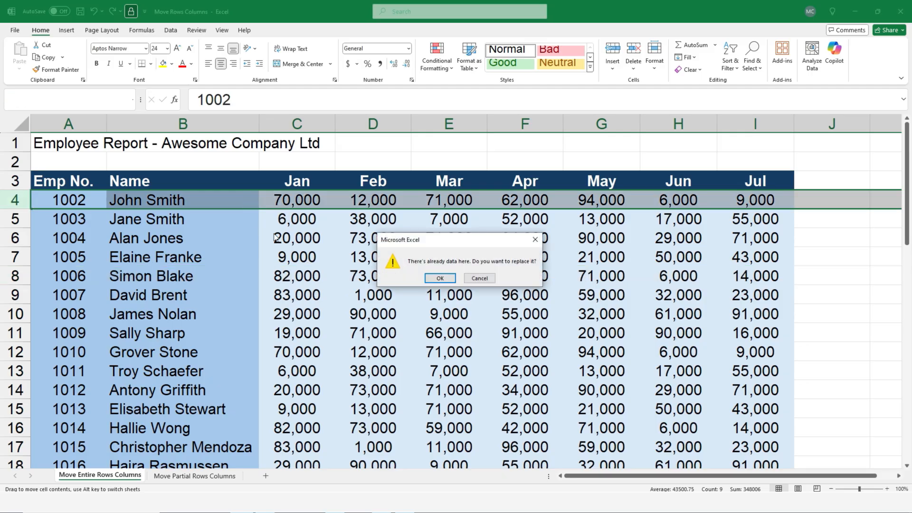
pyautogui.click(441, 279)
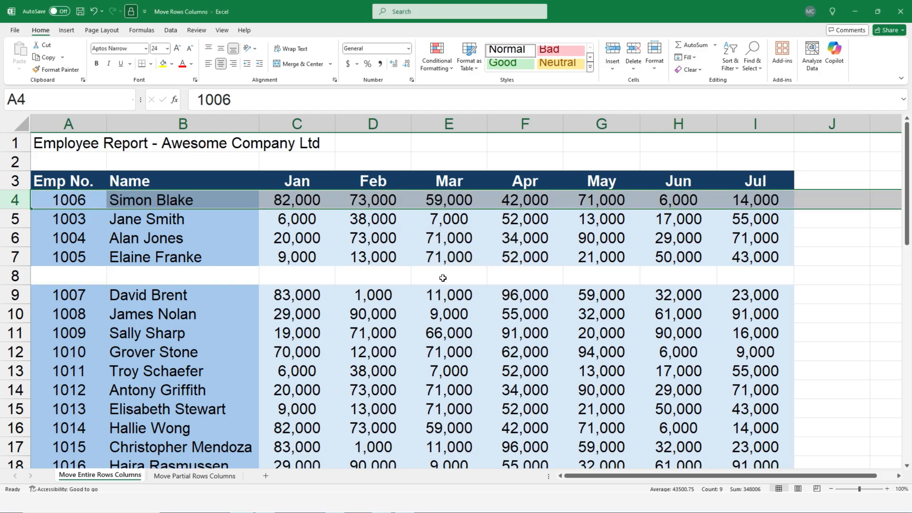
pyautogui.hotkey('ctrl', 'z')
pyautogui.click(158, 277)
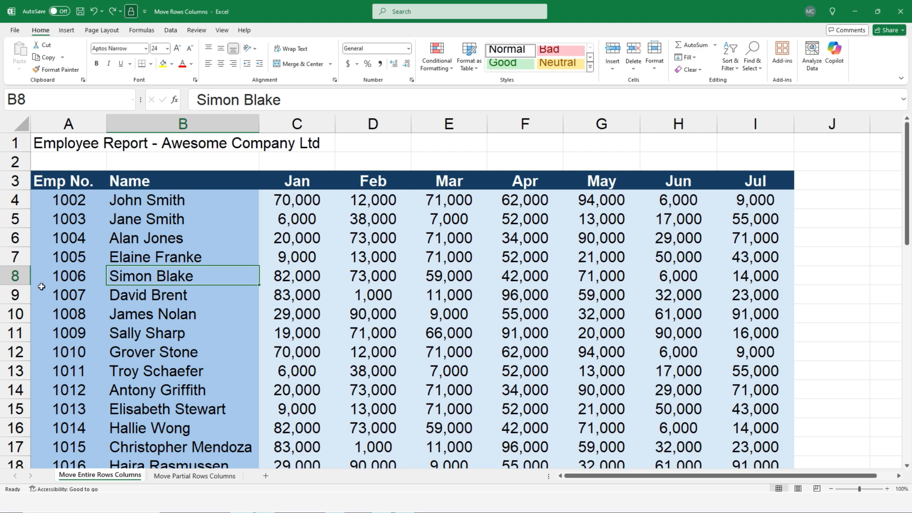
# Cut and insert the entire row 8 directly above row 4 without overwriting data, and undo the move
pyautogui.click(16, 278)
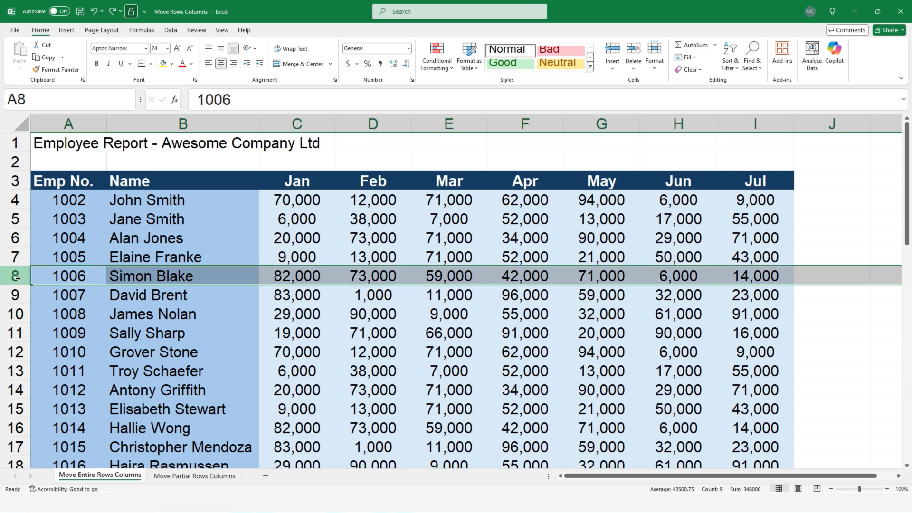
pyautogui.press('shift')
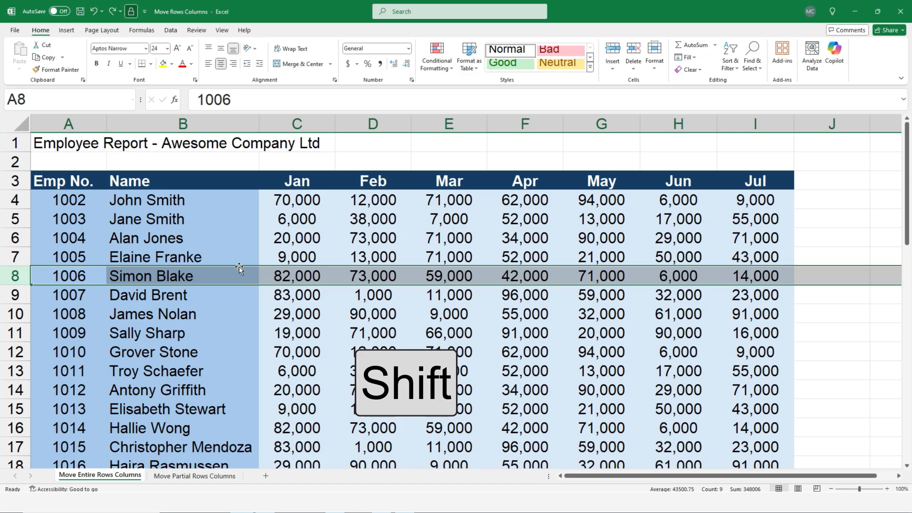
pyautogui.moveTo(239, 267); pyautogui.dragTo(241, 198)
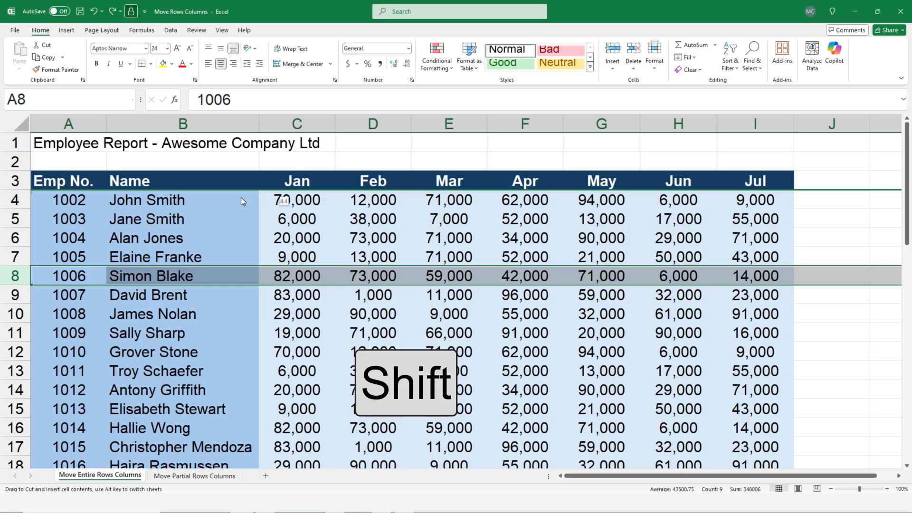
pyautogui.moveTo(240, 197); pyautogui.dragTo(240, 197)
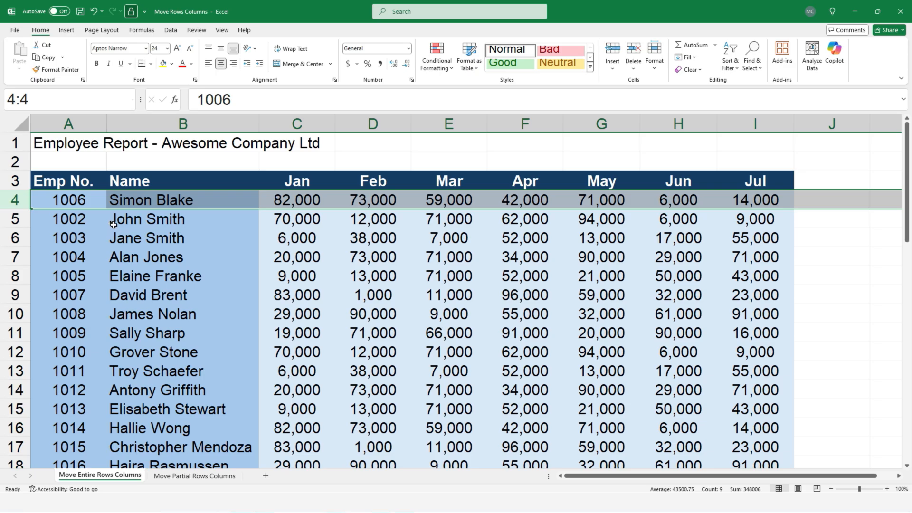
pyautogui.click(158, 223)
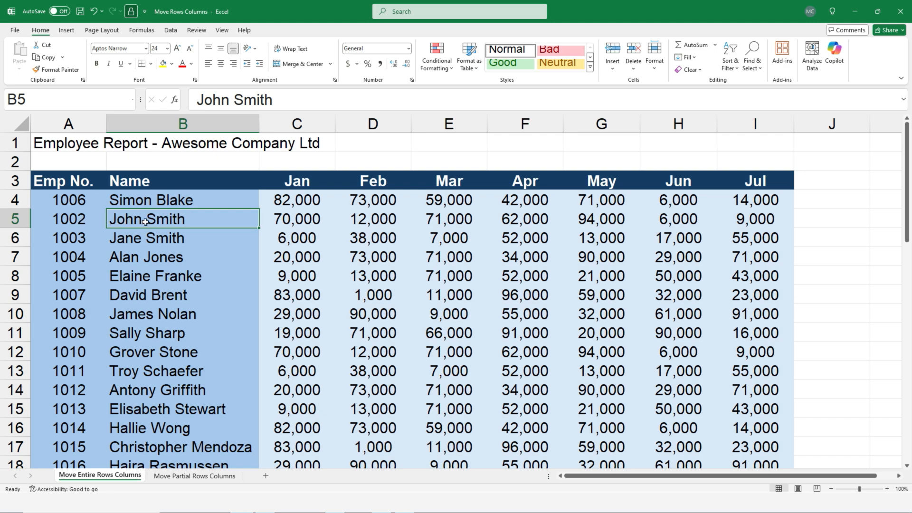
pyautogui.hotkey('ctrl', 'z')
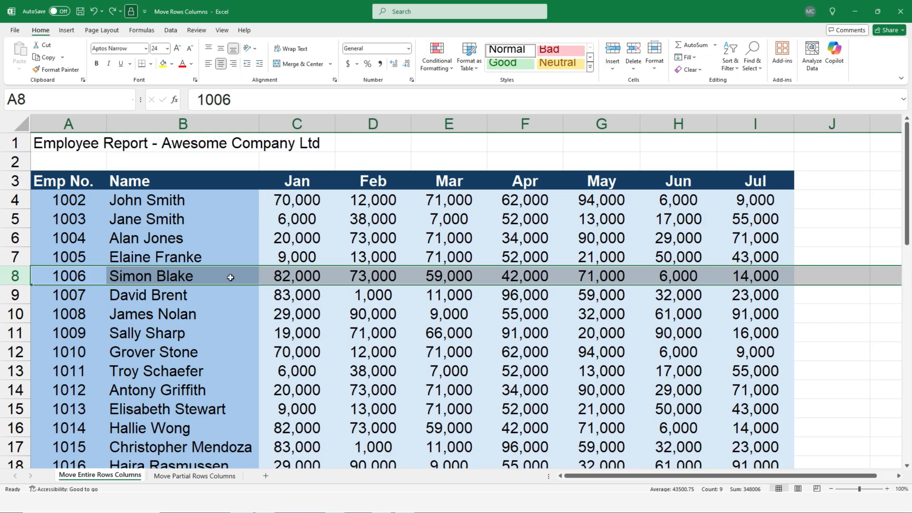
# Cut and insert row 8 between rows 12 and 13, and undo the move
pyautogui.press('shift')
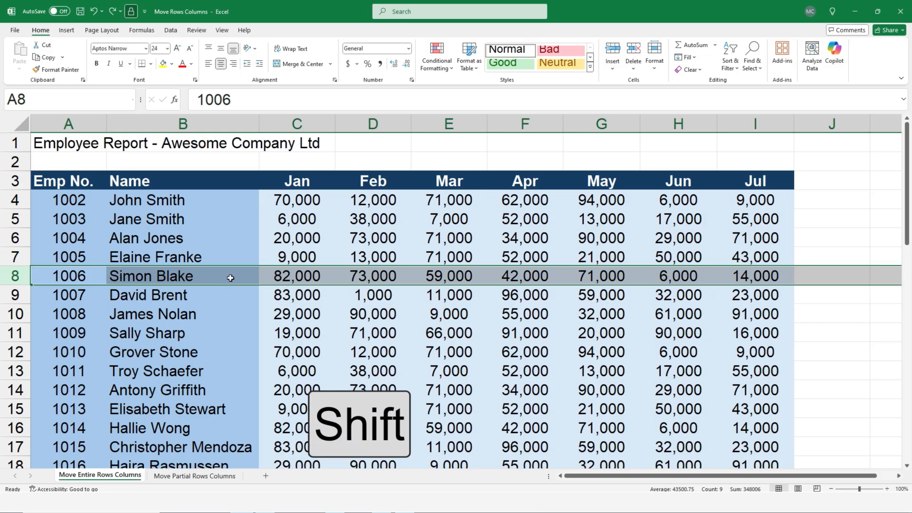
pyautogui.moveTo(230, 285); pyautogui.dragTo(224, 359)
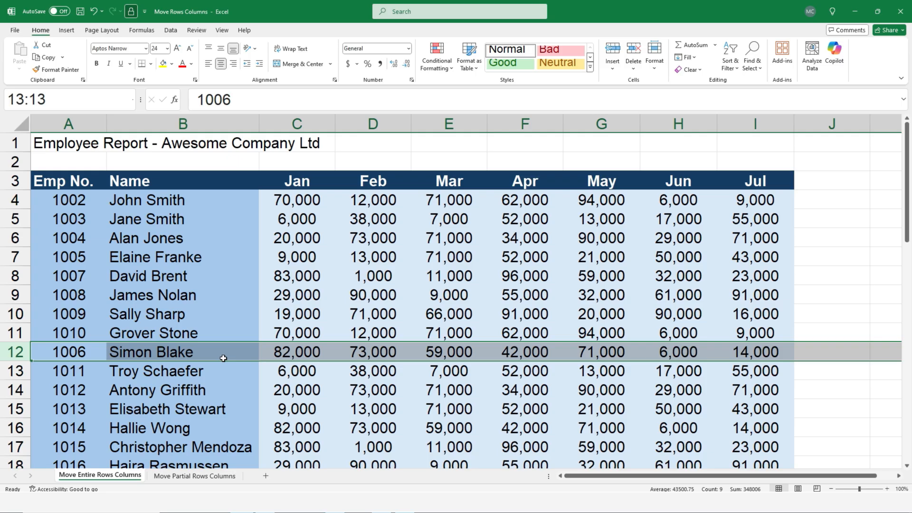
pyautogui.hotkey('ctrl', 'z')
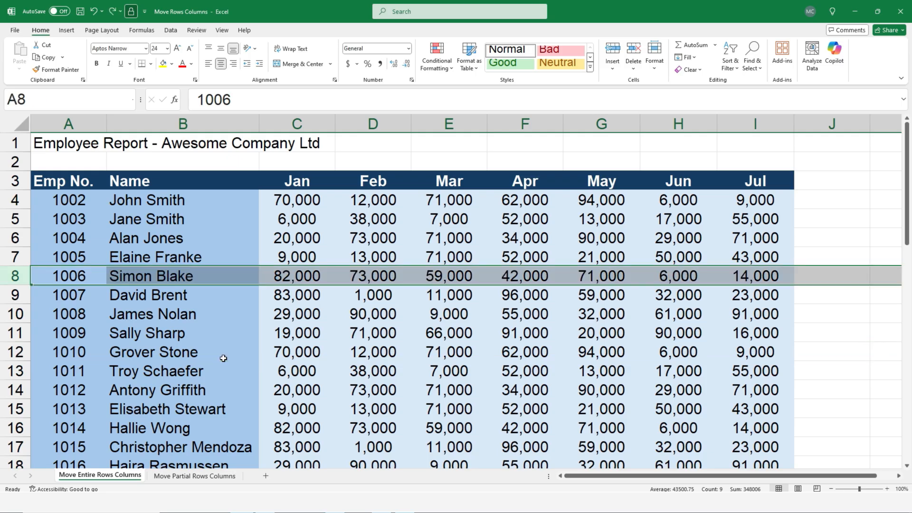
# Cut and insert the block of rows 8 to 11 between rows 14 and 15, and undo the move
pyautogui.click(17, 274)
pyautogui.moveTo(19, 305); pyautogui.dragTo(17, 336)
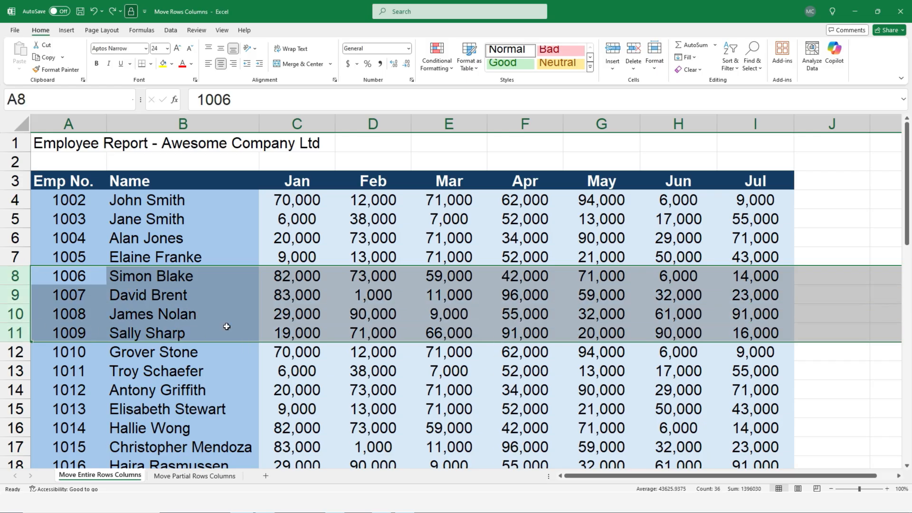
pyautogui.press('shift')
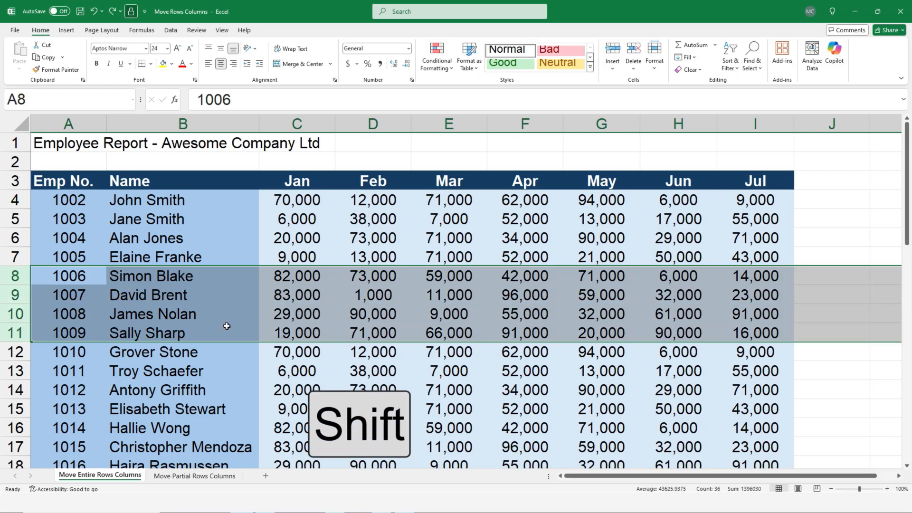
pyautogui.moveTo(228, 269); pyautogui.dragTo(228, 403)
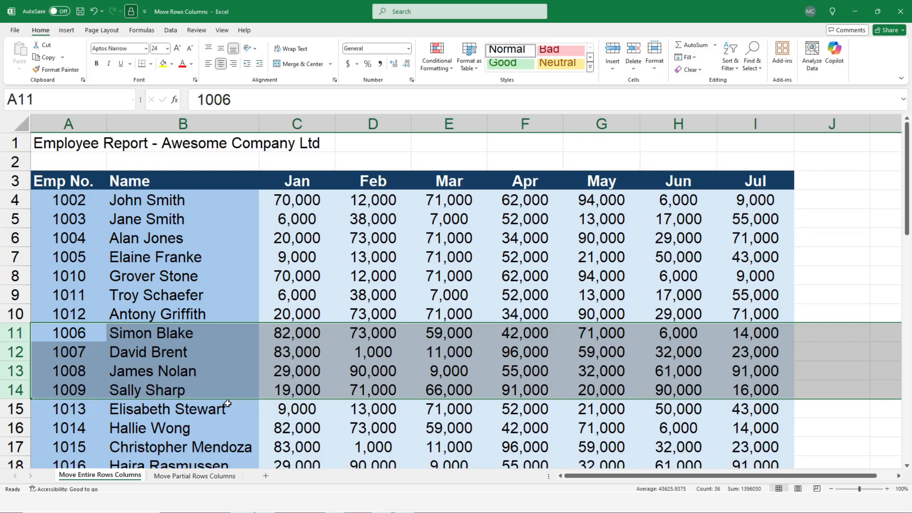
pyautogui.hotkey('ctrl', 'z')
pyautogui.click(382, 235)
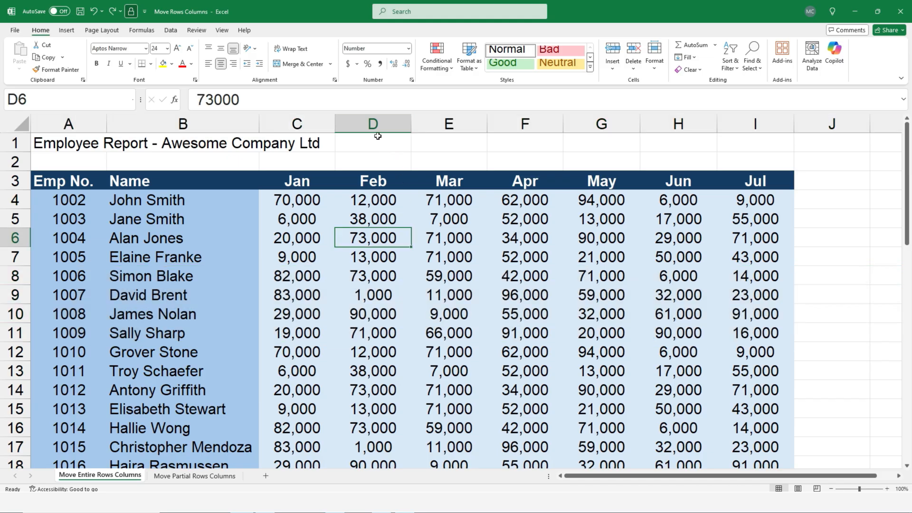
# Move the Jan column C onto the May column G, replacing its data, and undo the move
pyautogui.click(298, 123)
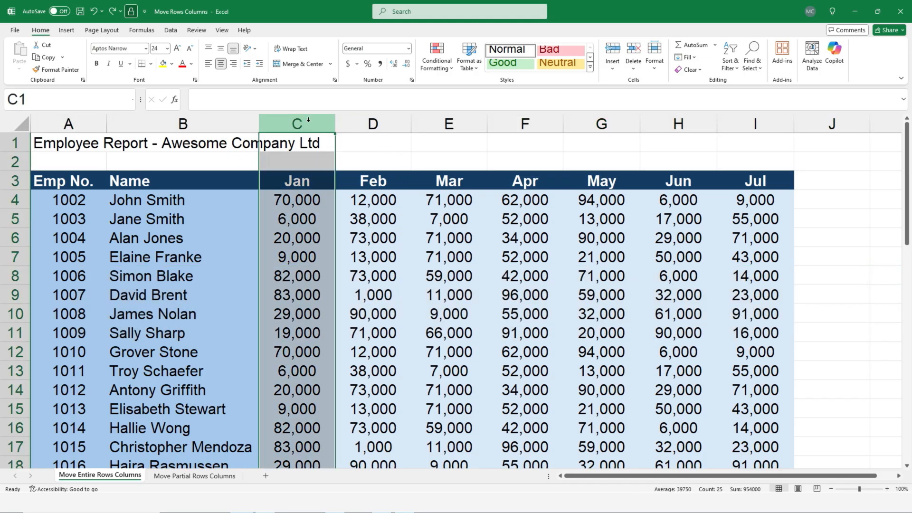
pyautogui.moveTo(336, 163); pyautogui.dragTo(588, 163)
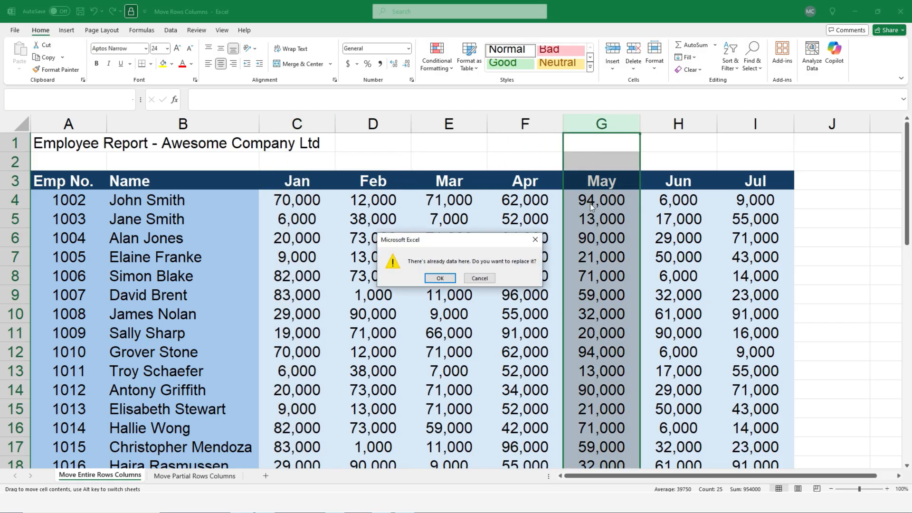
pyautogui.click(440, 278)
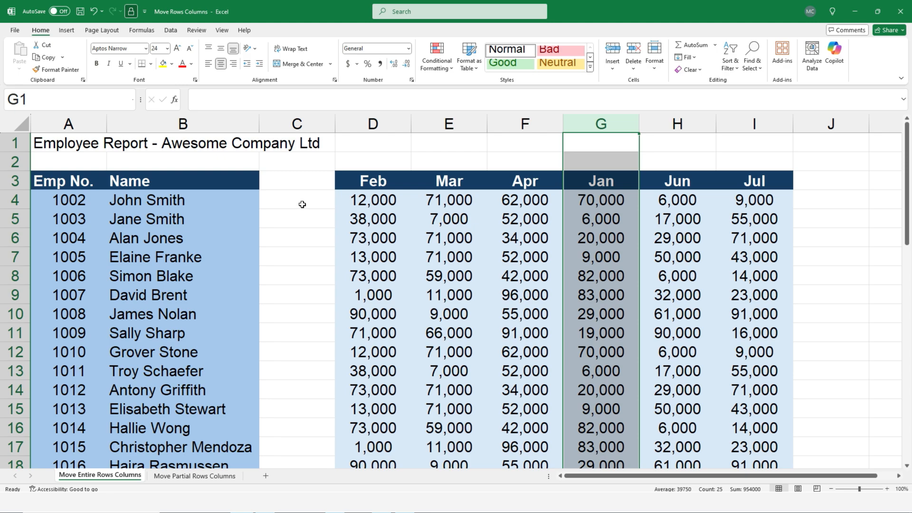
pyautogui.moveTo(302, 204); pyautogui.dragTo(302, 204)
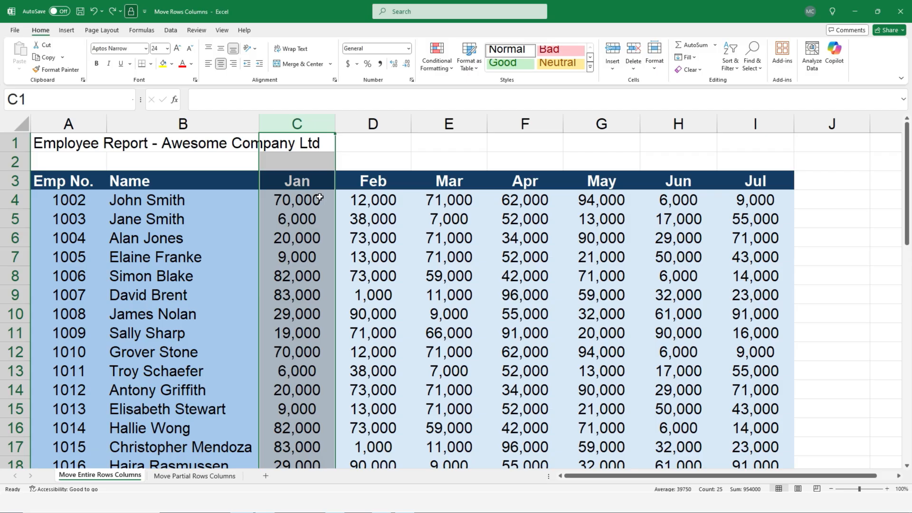
# Cut and insert the Jan column between the May and Jun columns without overwriting data, and undo the move
pyautogui.press('shift')
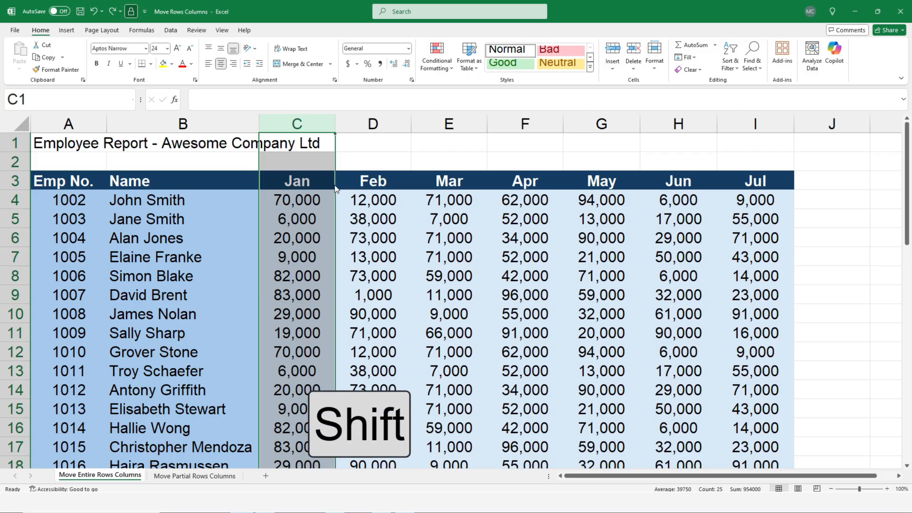
pyautogui.moveTo(335, 188); pyautogui.dragTo(611, 189)
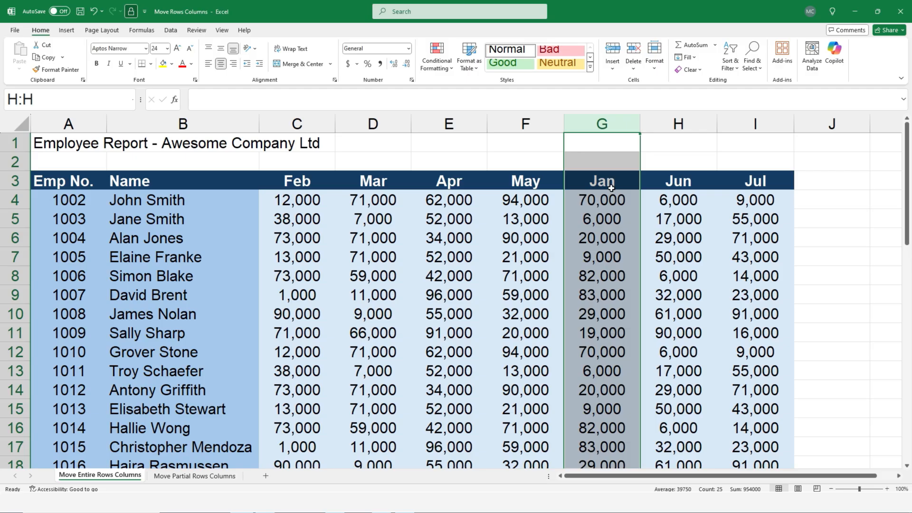
pyautogui.hotkey('ctrl', 'z')
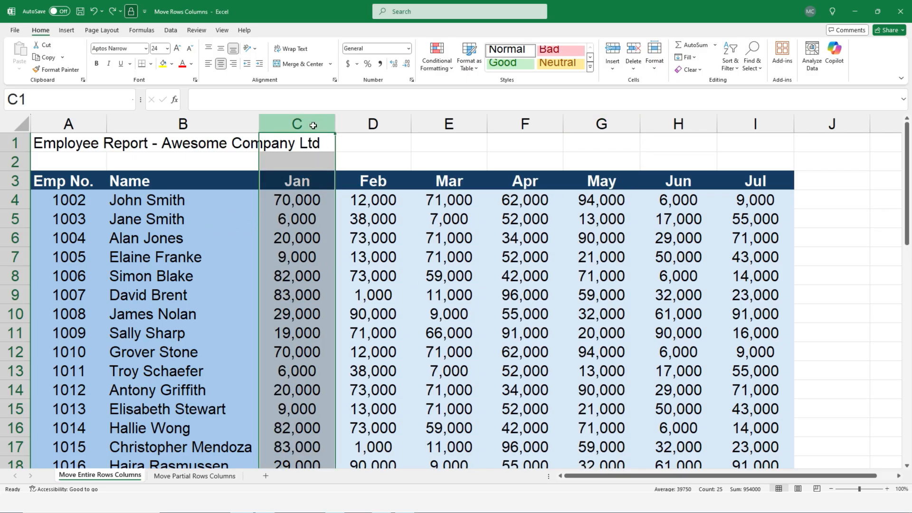
# Cut and insert the Jan to Mar columns together between the Jun and Jul columns, and undo the move
pyautogui.moveTo(309, 123); pyautogui.dragTo(468, 192)
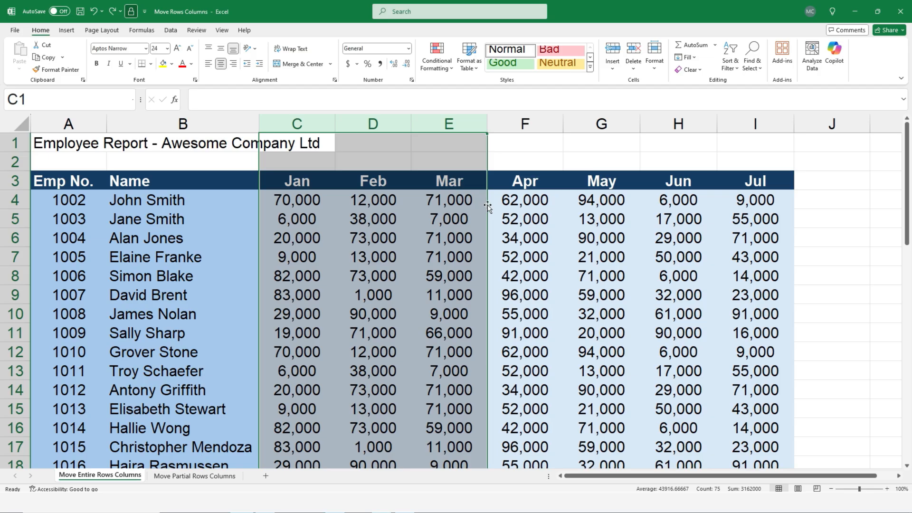
pyautogui.press('shift')
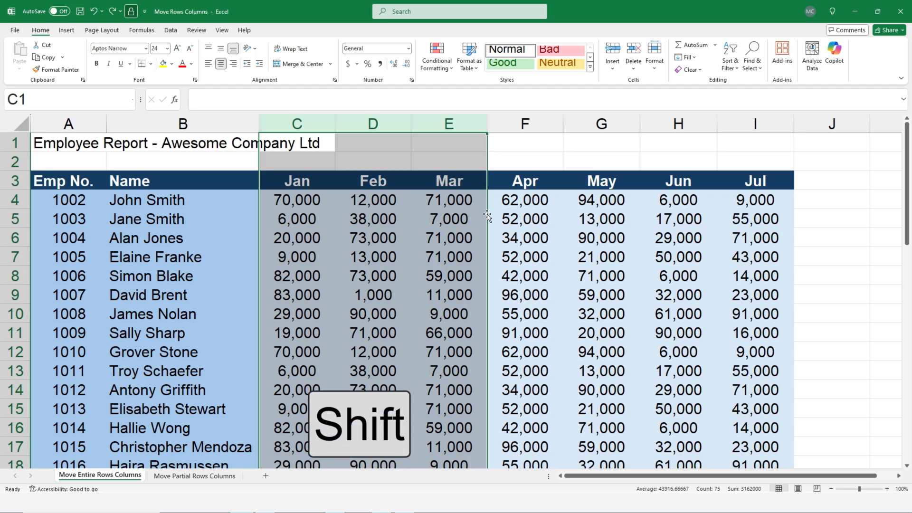
pyautogui.moveTo(486, 215); pyautogui.dragTo(716, 221)
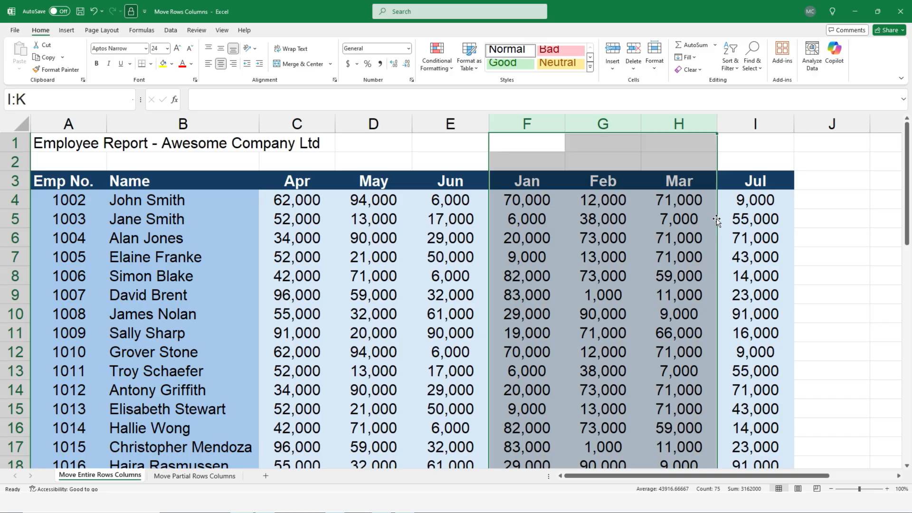
pyautogui.hotkey('ctrl', 'z')
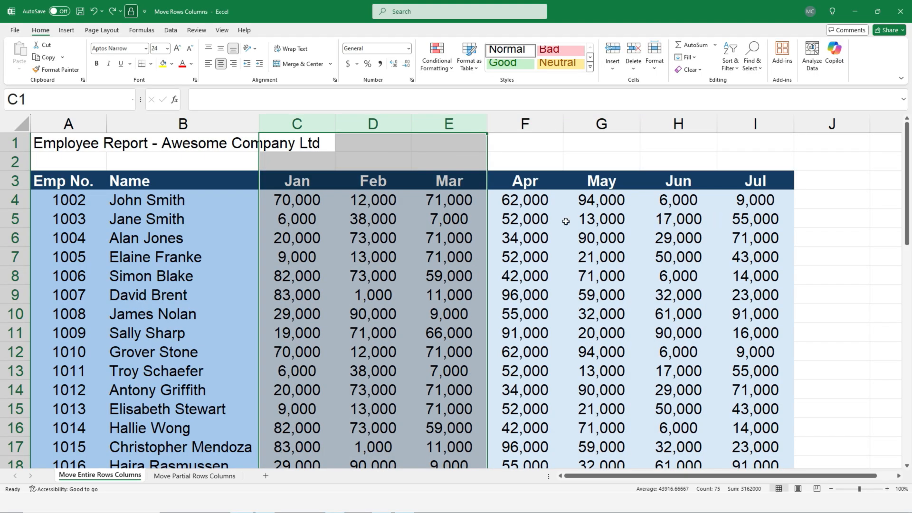
pyautogui.click(433, 220)
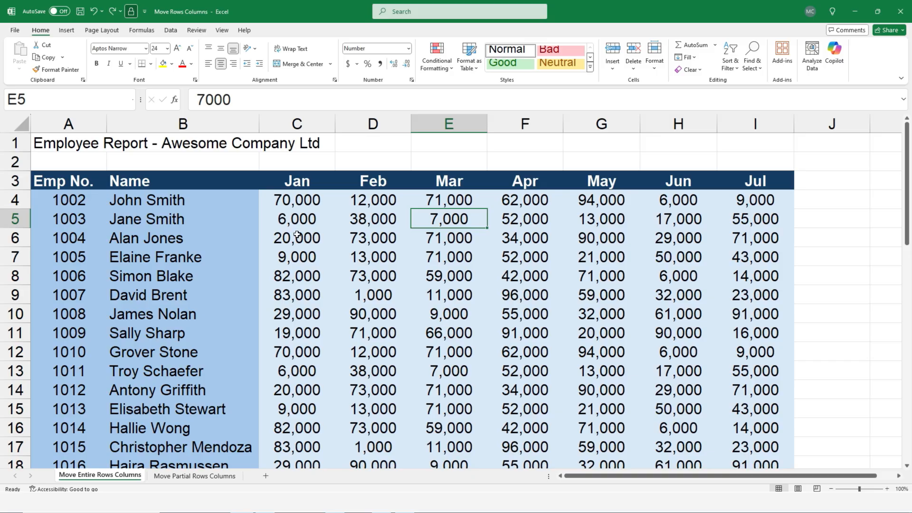
# Switch to the Move Partial Rows Columns sheet and briefly select the whole of row 5 across both tables
pyautogui.click(202, 476)
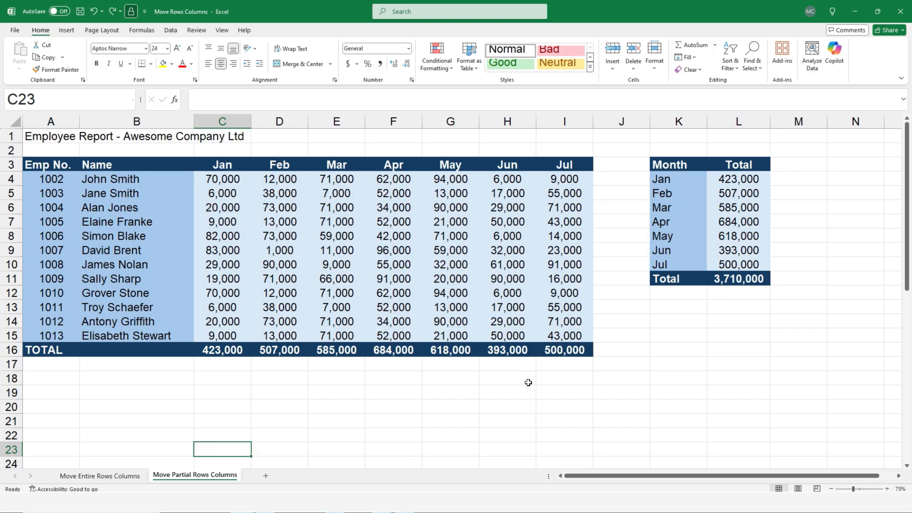
pyautogui.click(10, 193)
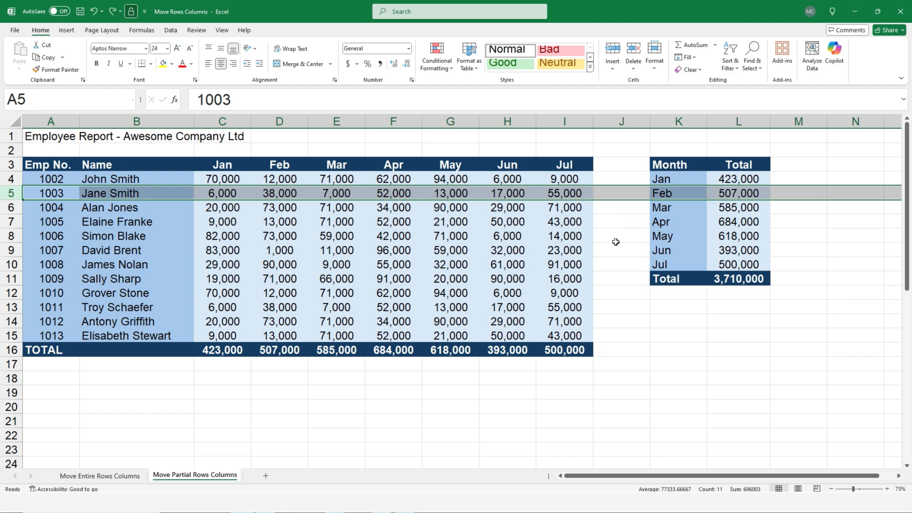
pyautogui.click(614, 238)
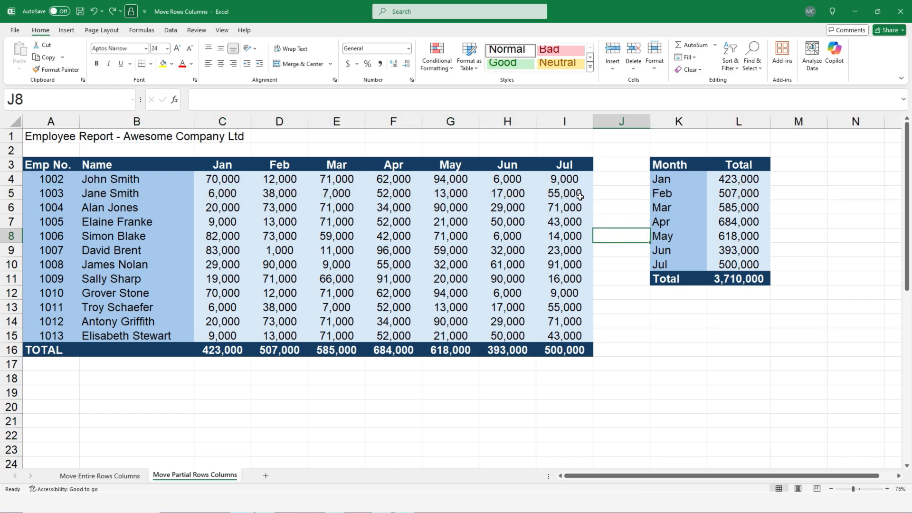
# Cut and insert only the cells A5:I5 between rows 11 and 12 of the employee table, and undo the move
pyautogui.moveTo(575, 194); pyautogui.dragTo(54, 194)
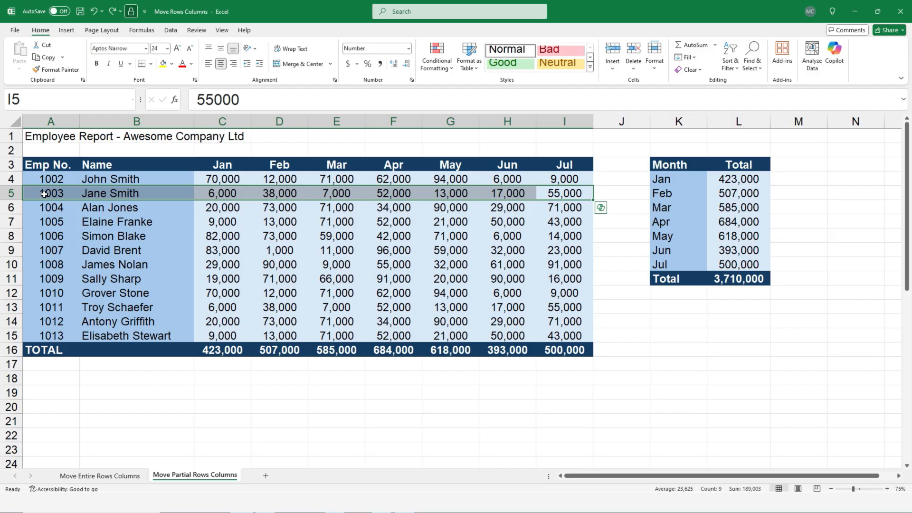
pyautogui.moveTo(54, 194); pyautogui.dragTo(582, 192)
pyautogui.press('shift')
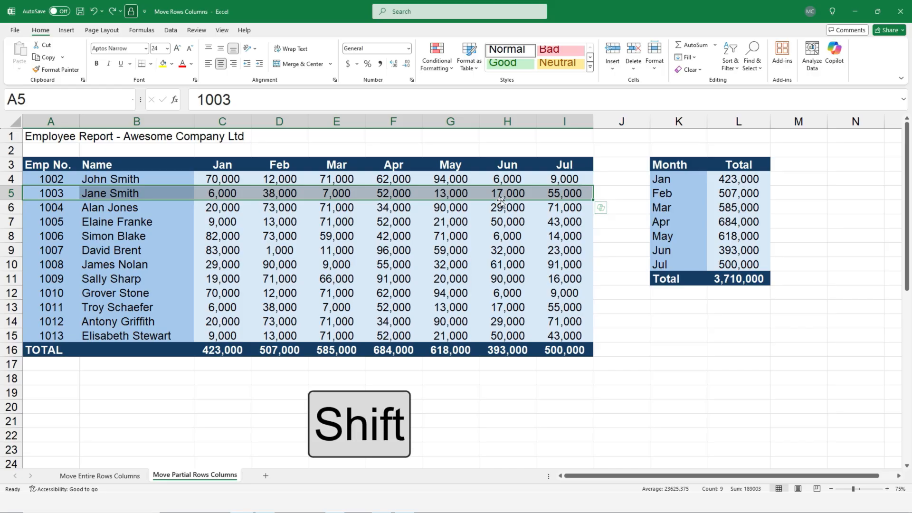
pyautogui.moveTo(503, 202); pyautogui.dragTo(507, 289)
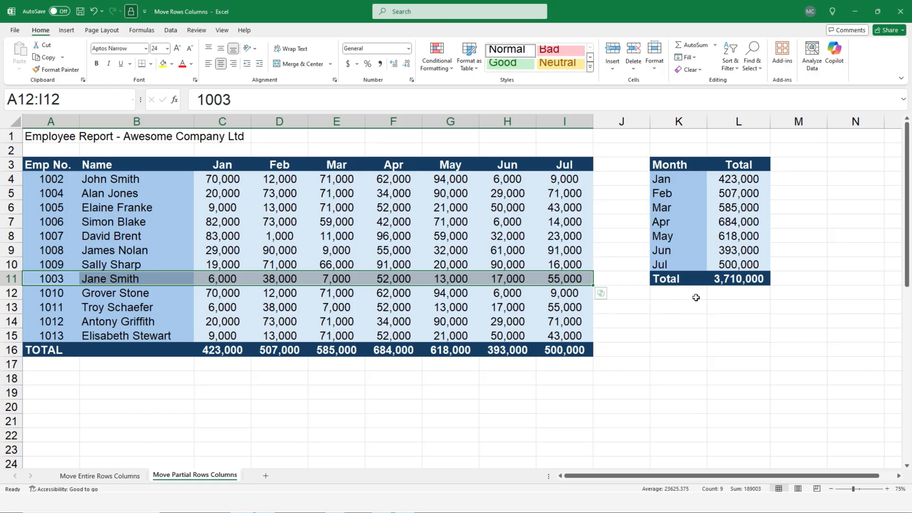
pyautogui.hotkey('ctrl', 'z')
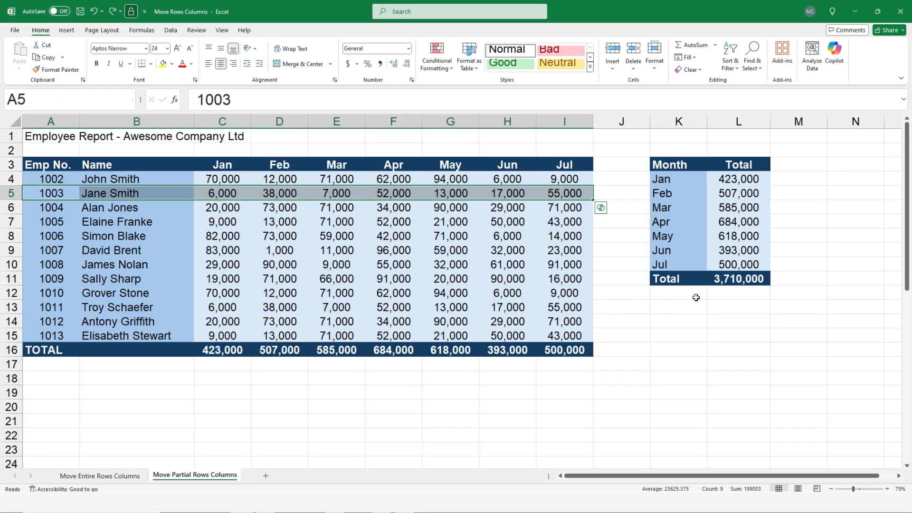
# Move the whole of column A between columns B and C without overwriting data, and undo the move
pyautogui.click(241, 225)
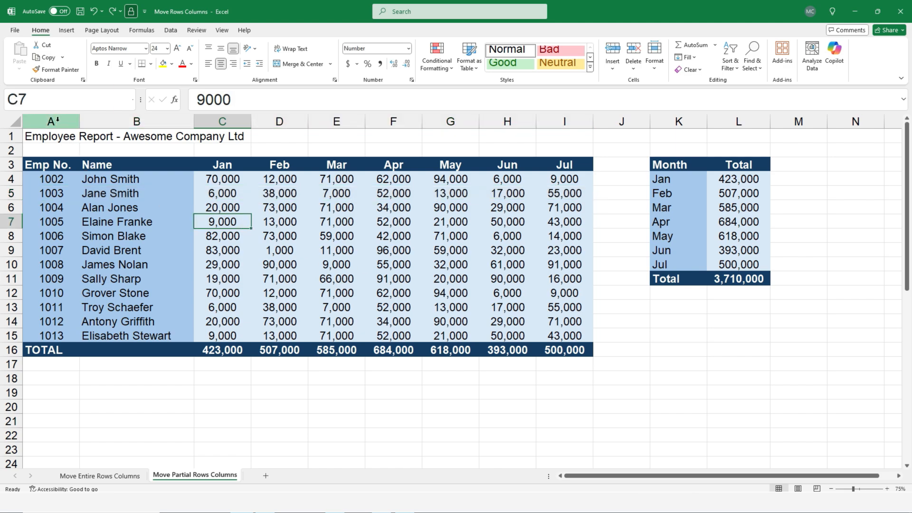
pyautogui.click(57, 120)
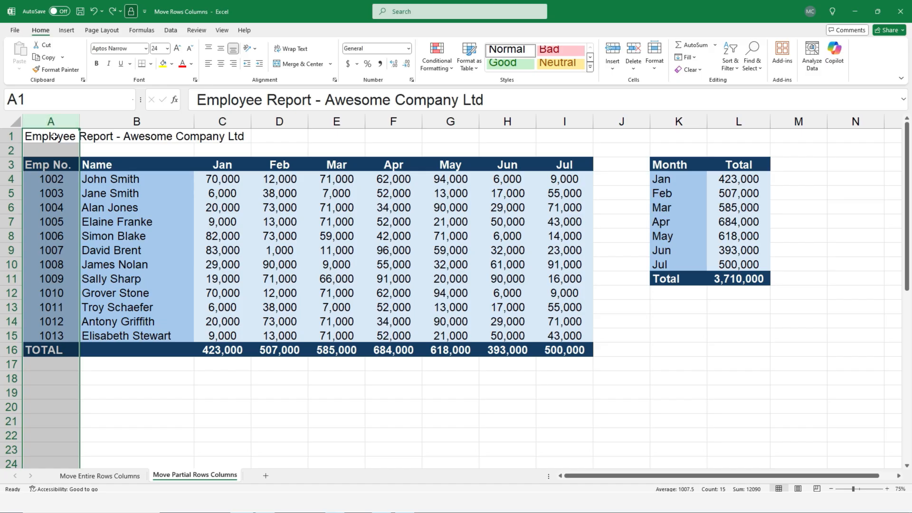
pyautogui.press('shift')
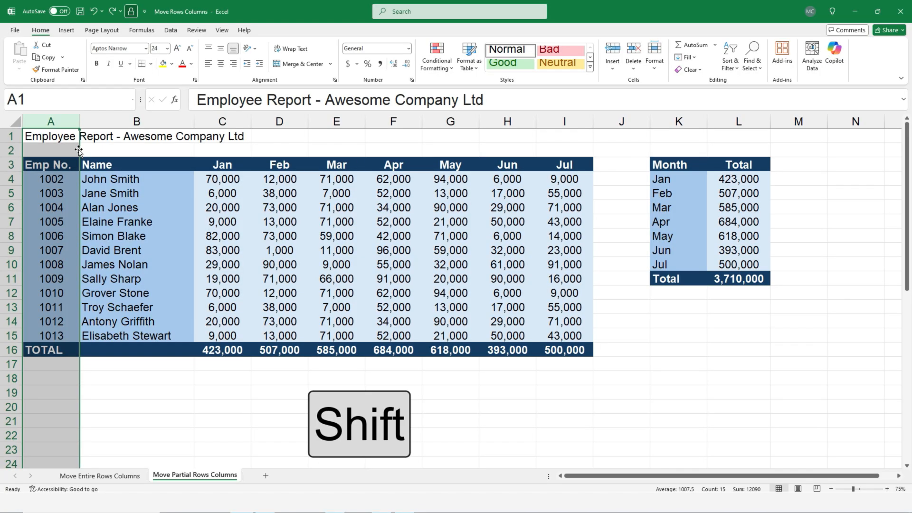
pyautogui.moveTo(79, 150); pyautogui.dragTo(163, 149)
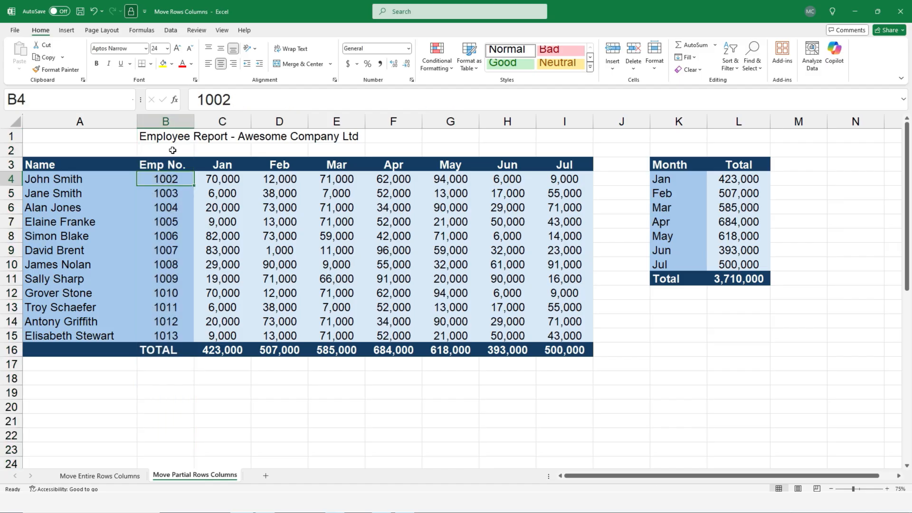
pyautogui.hotkey('ctrl', 'z')
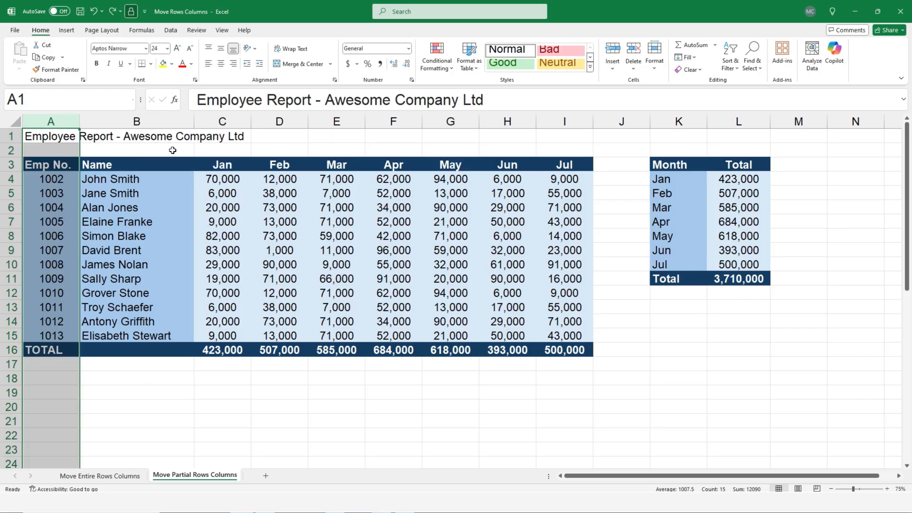
pyautogui.click(138, 150)
# Move only the Emp No. cells A3:A16 between the Name and Jan columns of the employee table without overwriting data
pyautogui.moveTo(59, 180); pyautogui.dragTo(66, 348)
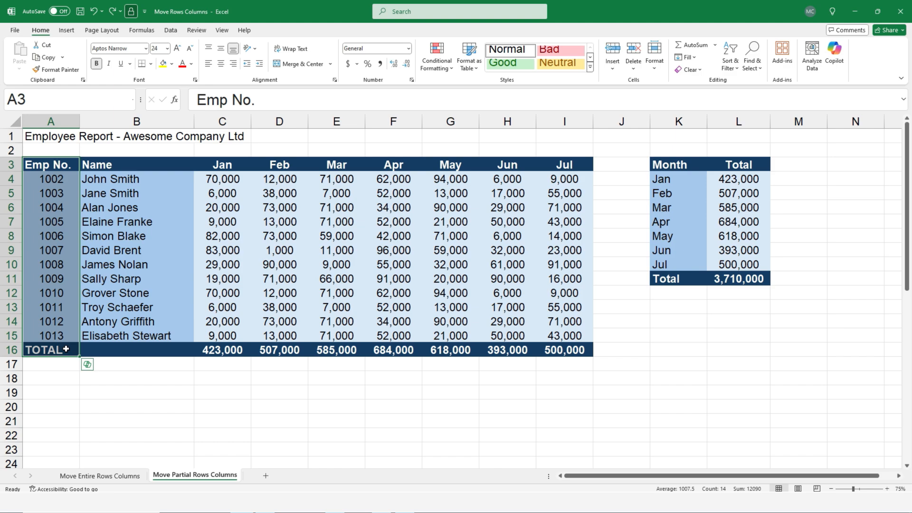
pyautogui.press('shift')
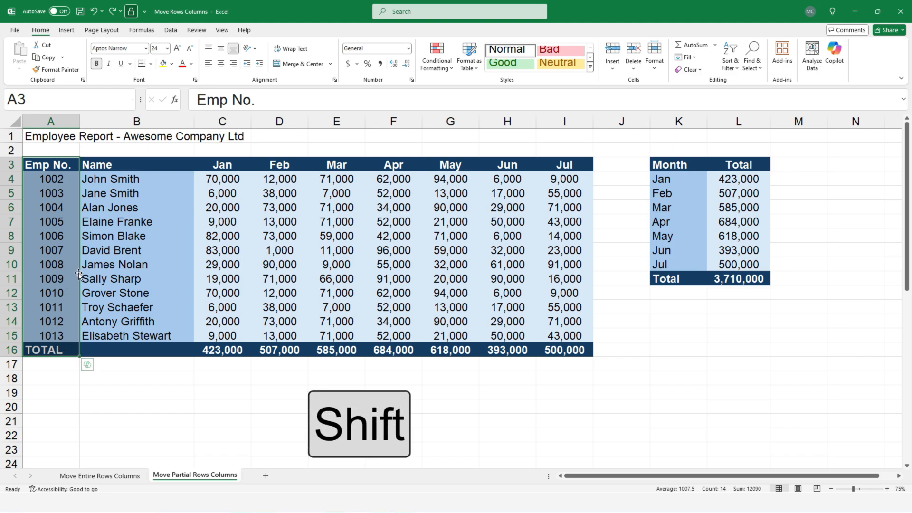
pyautogui.moveTo(79, 273); pyautogui.dragTo(211, 273)
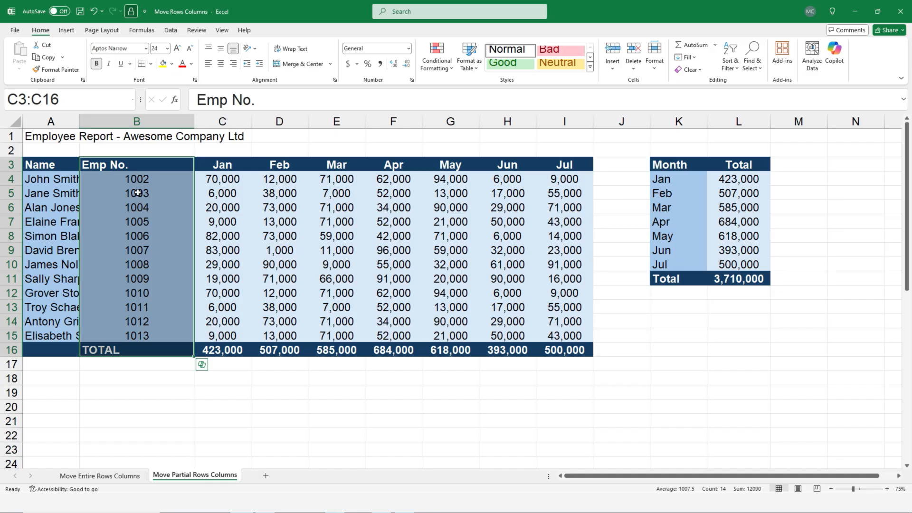
pyautogui.click(132, 151)
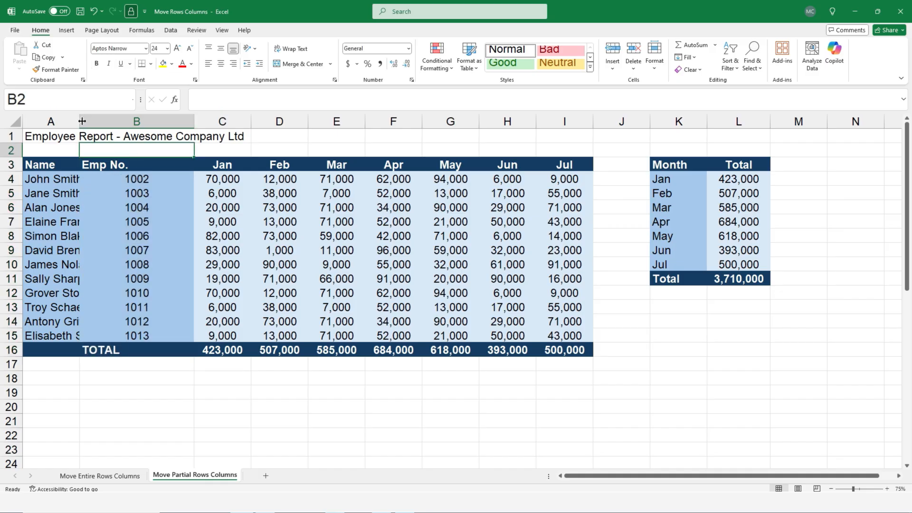
# Widen column A to fit the names, narrow column B, and centre-align the Emp No. cells B3:B16
pyautogui.moveTo(81, 121); pyautogui.dragTo(82, 121)
pyautogui.doubleClick(82, 121)
pyautogui.moveTo(251, 122); pyautogui.dragTo(125, 135)
pyautogui.moveTo(240, 128); pyautogui.dragTo(192, 128)
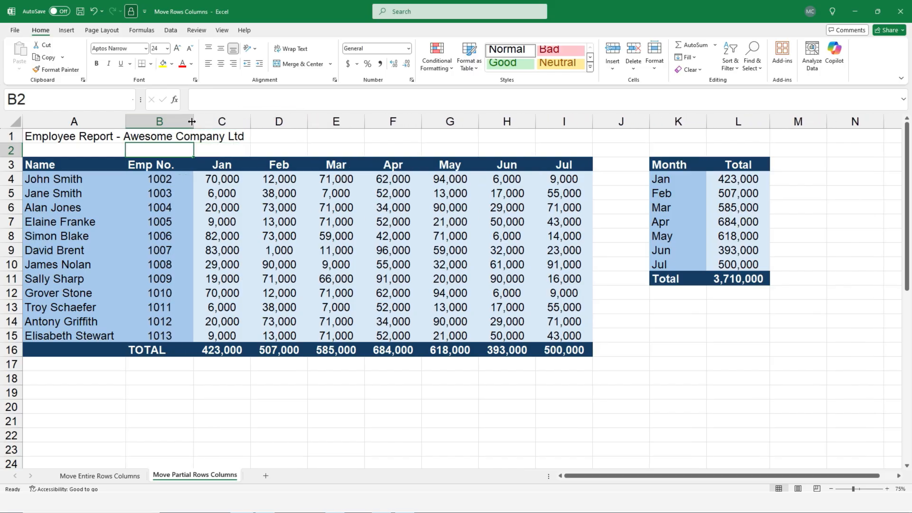
pyautogui.moveTo(160, 166); pyautogui.dragTo(162, 351)
pyautogui.click(286, 380)
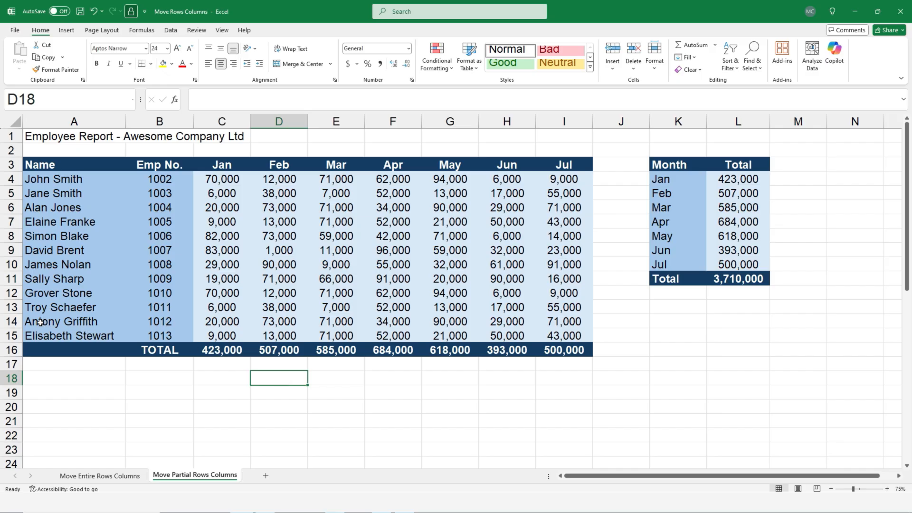
# Move the cells A12:I14 between rows 5 and 6 of the employee table without overwriting data, and undo the move
pyautogui.moveTo(42, 323); pyautogui.dragTo(578, 293)
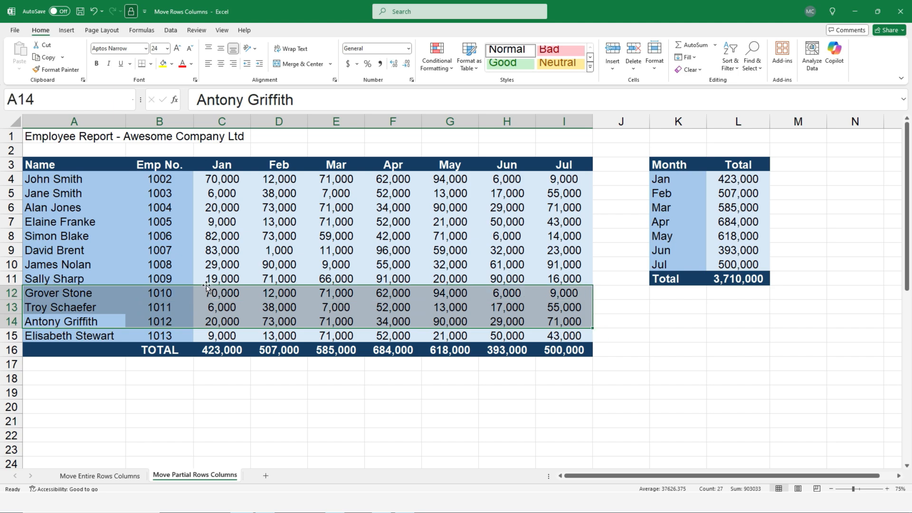
pyautogui.press('shift')
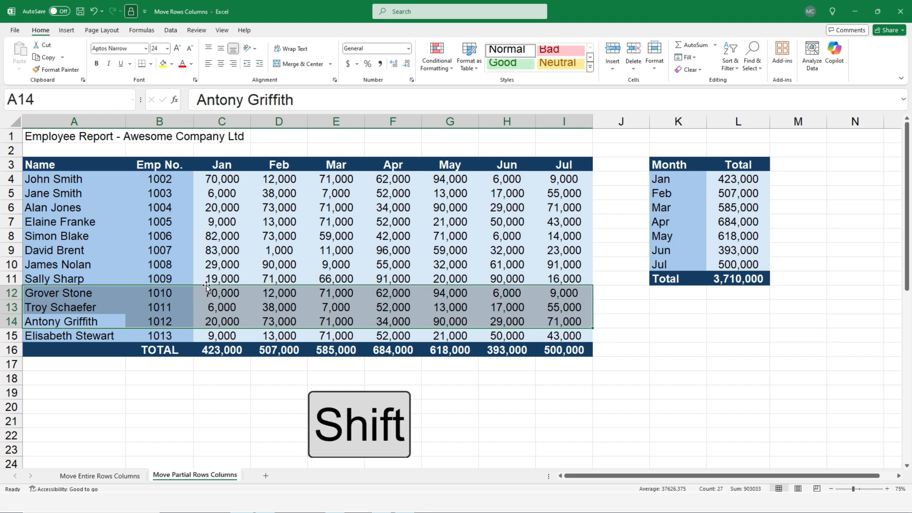
pyautogui.moveTo(206, 287); pyautogui.dragTo(187, 204)
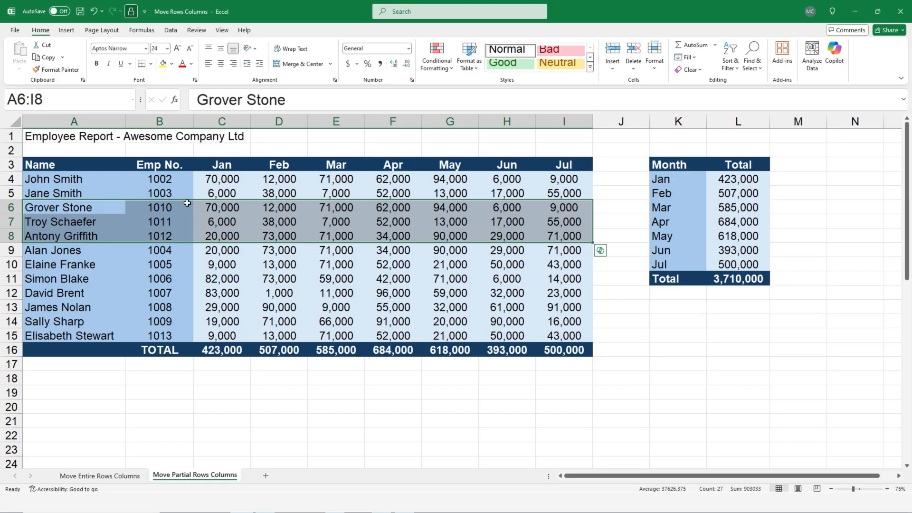
pyautogui.hotkey('ctrl', 'z')
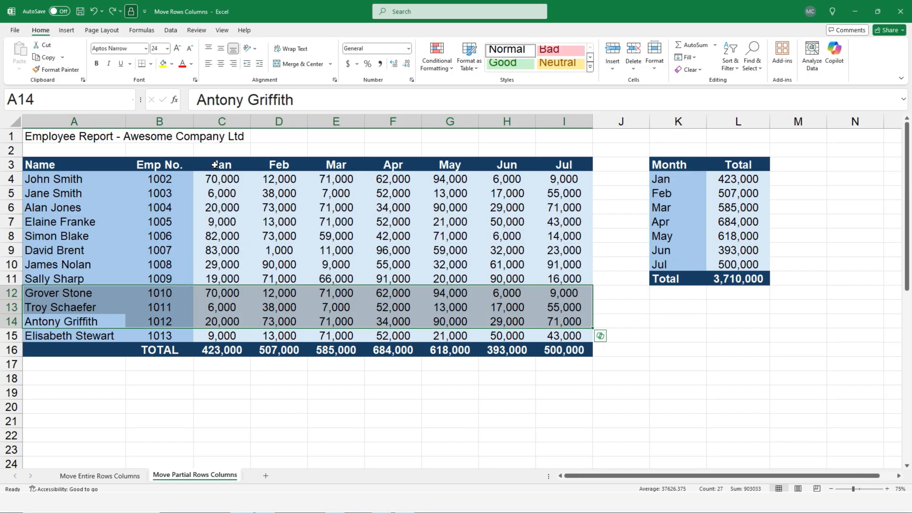
# Move the Jan and Feb cells C3:D16 between the May and Jun columns without overwriting data, and undo the move
pyautogui.moveTo(217, 166); pyautogui.dragTo(290, 351)
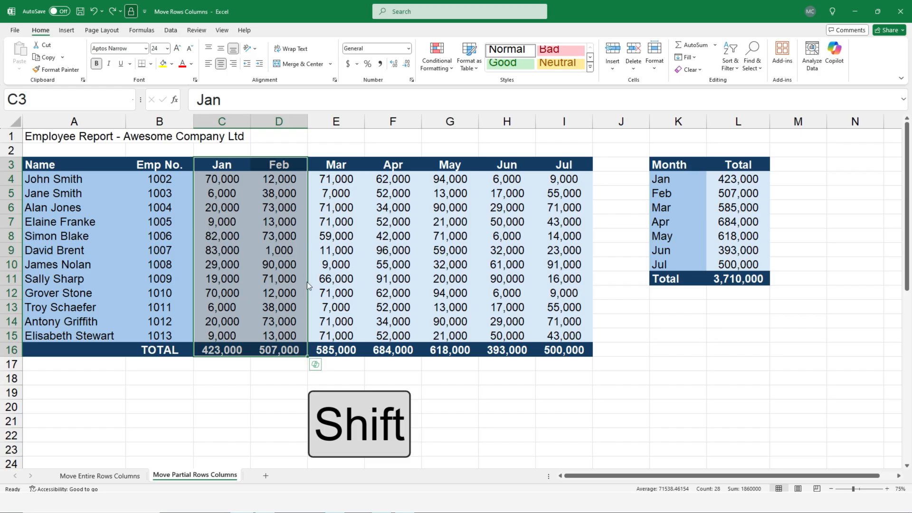
pyautogui.moveTo(309, 282); pyautogui.dragTo(491, 273)
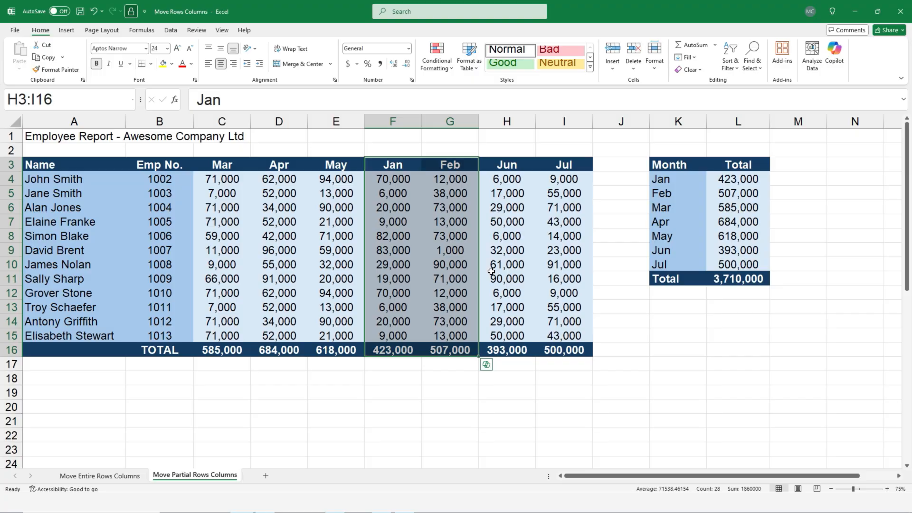
pyautogui.hotkey('ctrl', 'z')
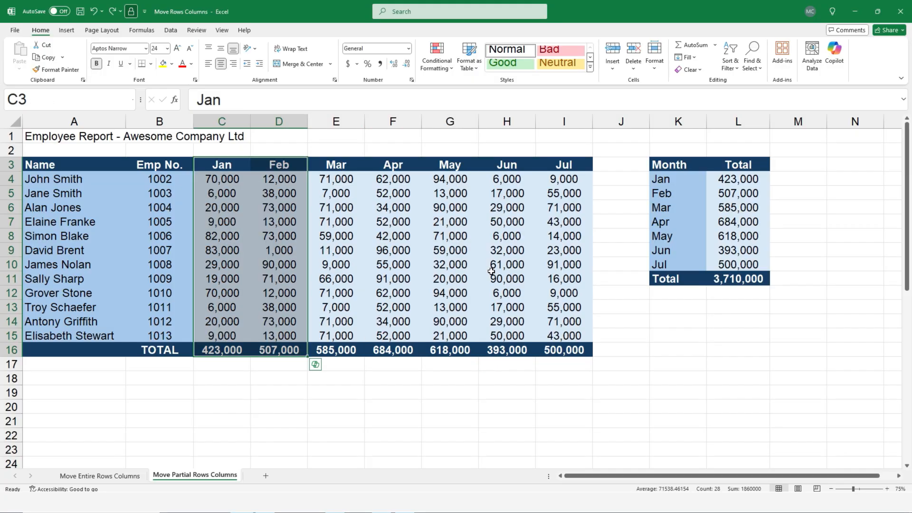
pyautogui.click(492, 274)
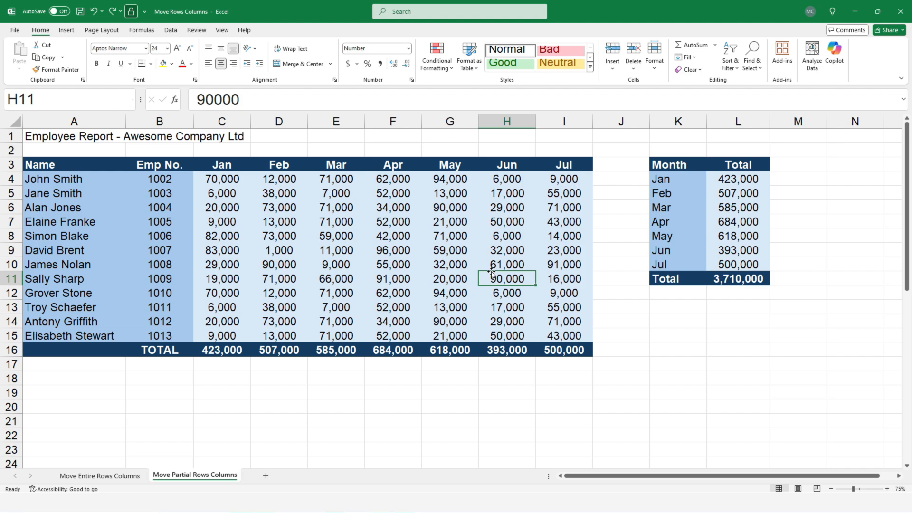